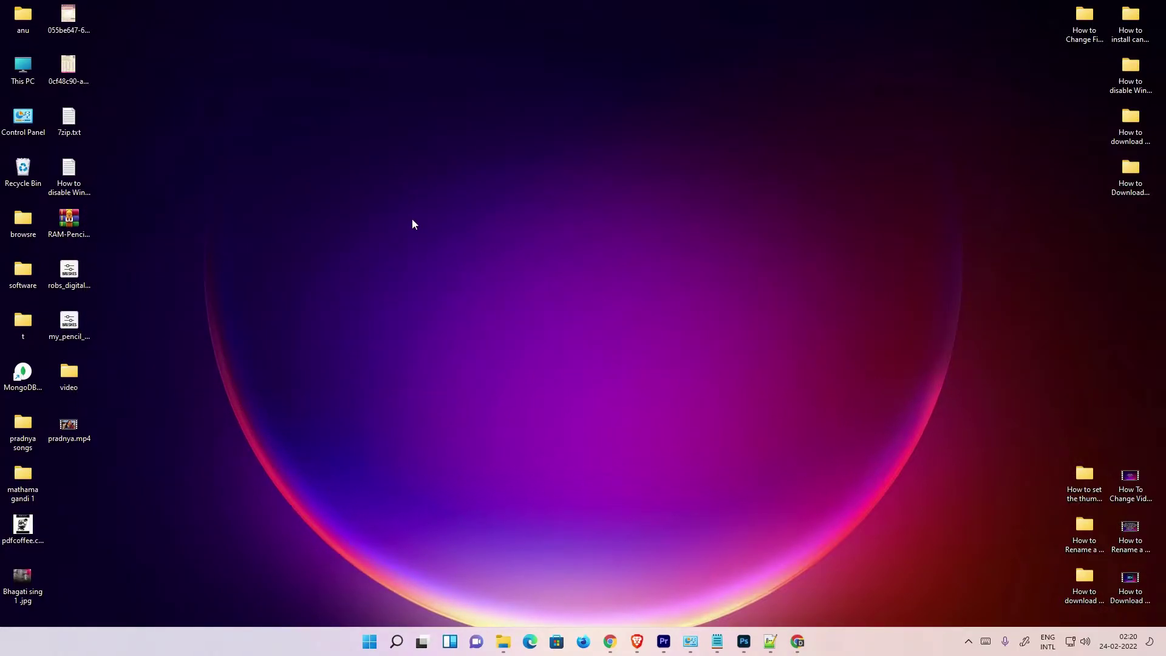
# Re-run the Power BI search and open the top result, 'Microsoft Power BI: Data Visualization', in a new tab
pyautogui.click(797, 642)
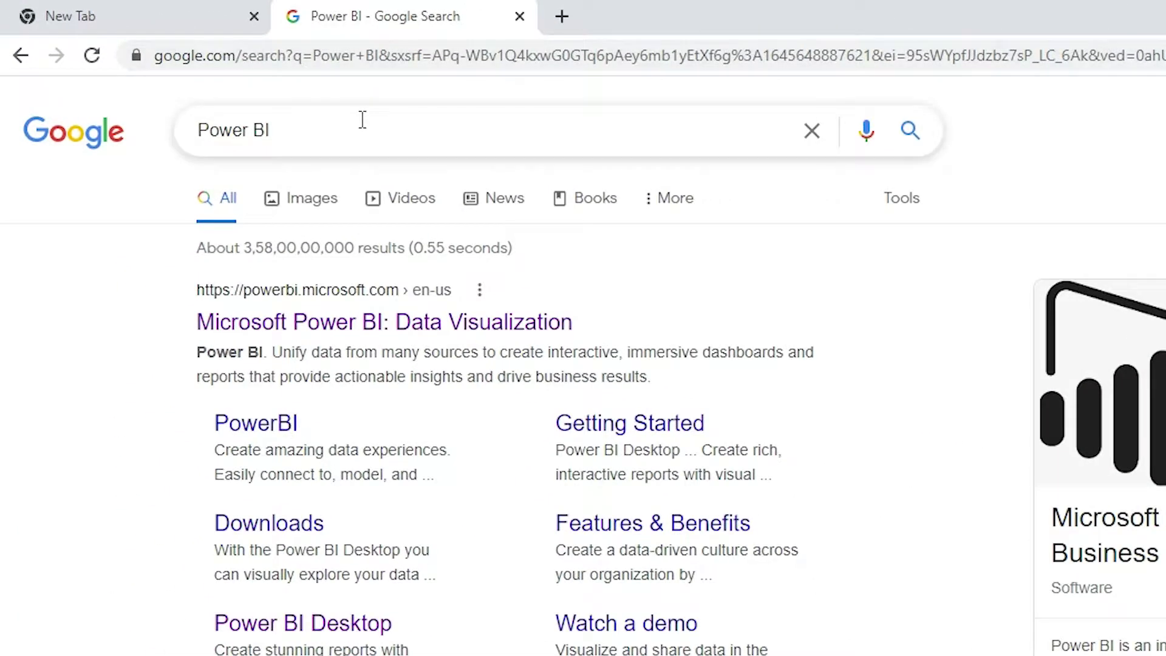
pyautogui.moveTo(362, 127); pyautogui.dragTo(84, 135)
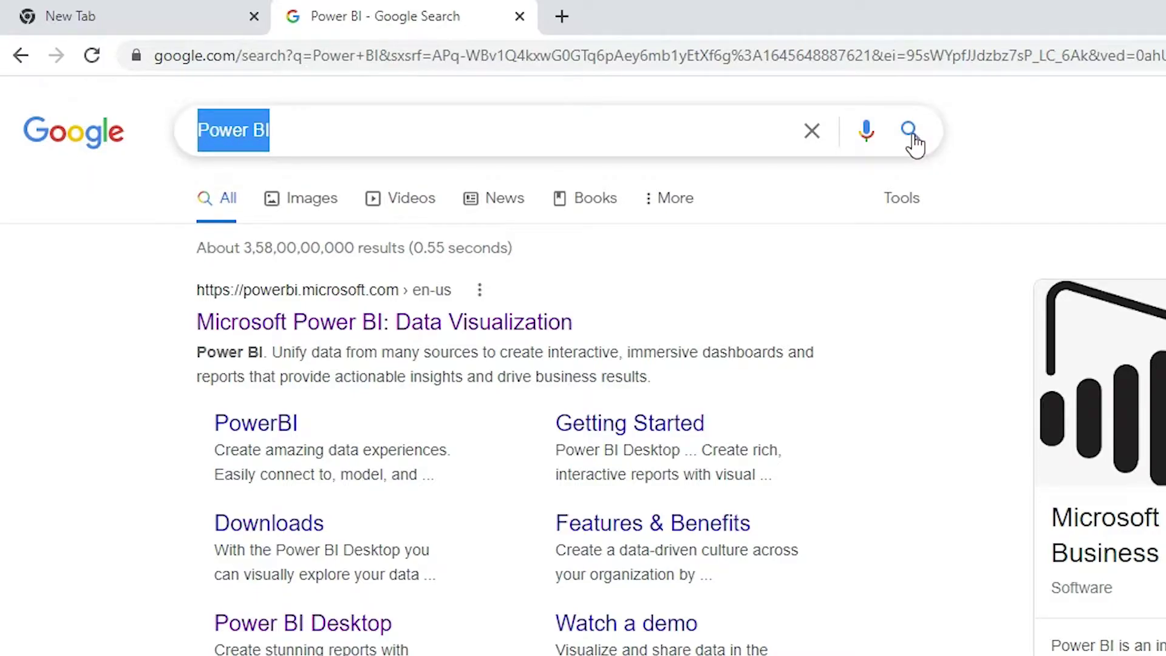
pyautogui.press('Return')
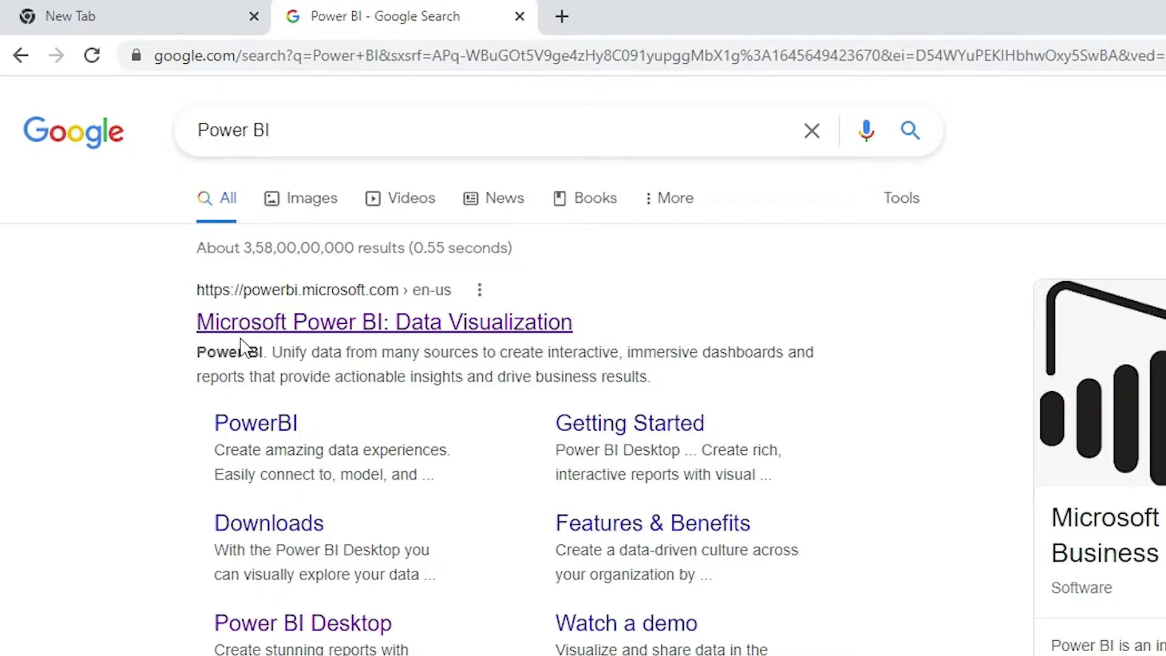
pyautogui.rightClick(296, 332)
pyautogui.press('Escape')
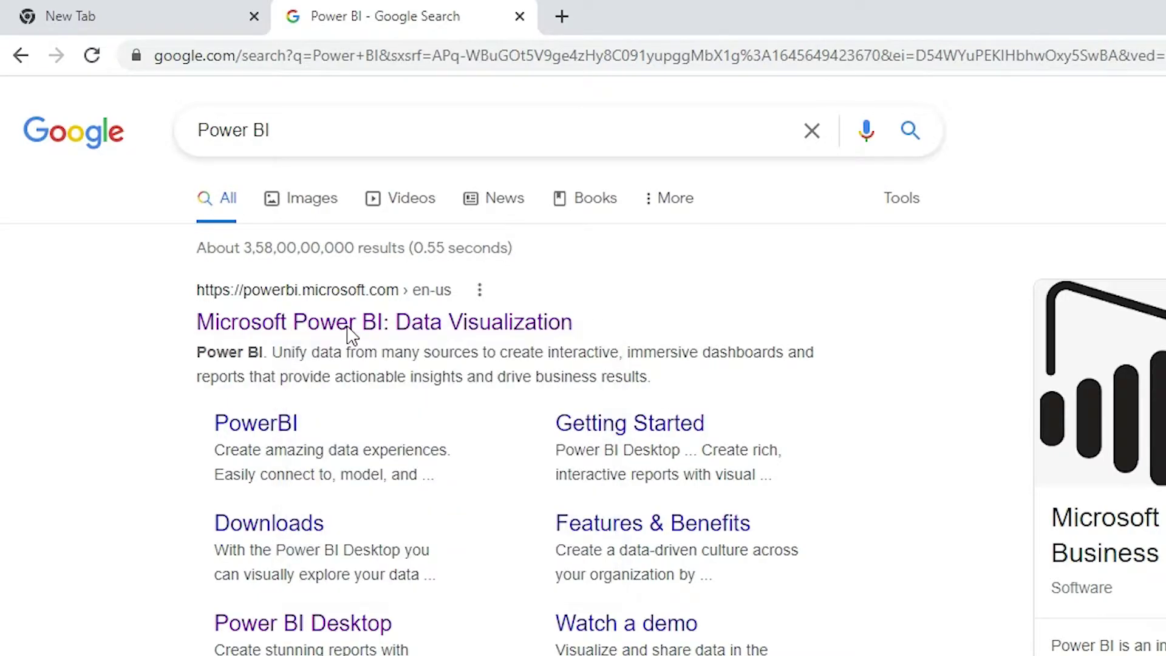
pyautogui.middleClick(351, 333)
# On the Power BI site, go to the Power BI Desktop page from the Products menu
pyautogui.click(351, 5)
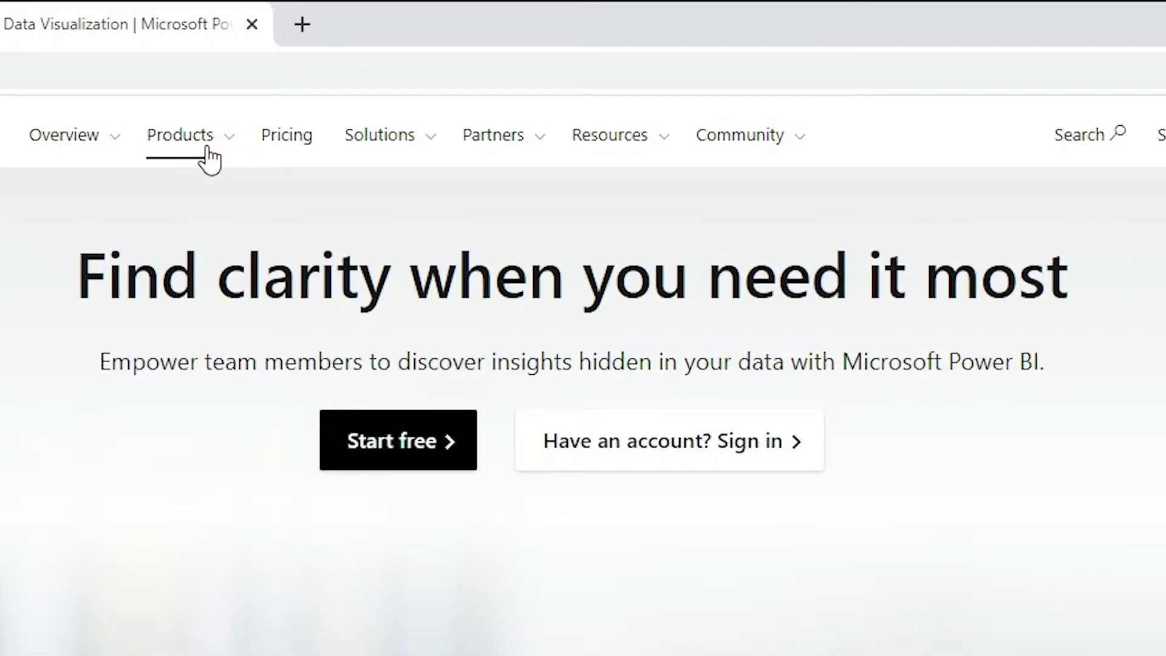
pyautogui.click(211, 157)
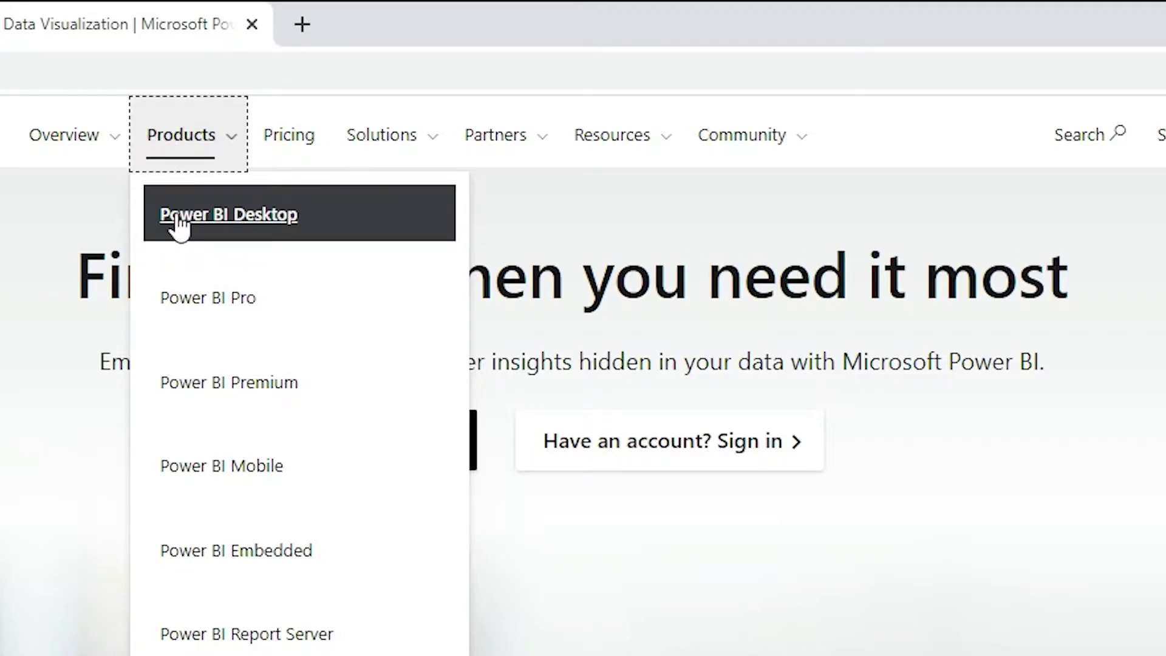
pyautogui.click(284, 223)
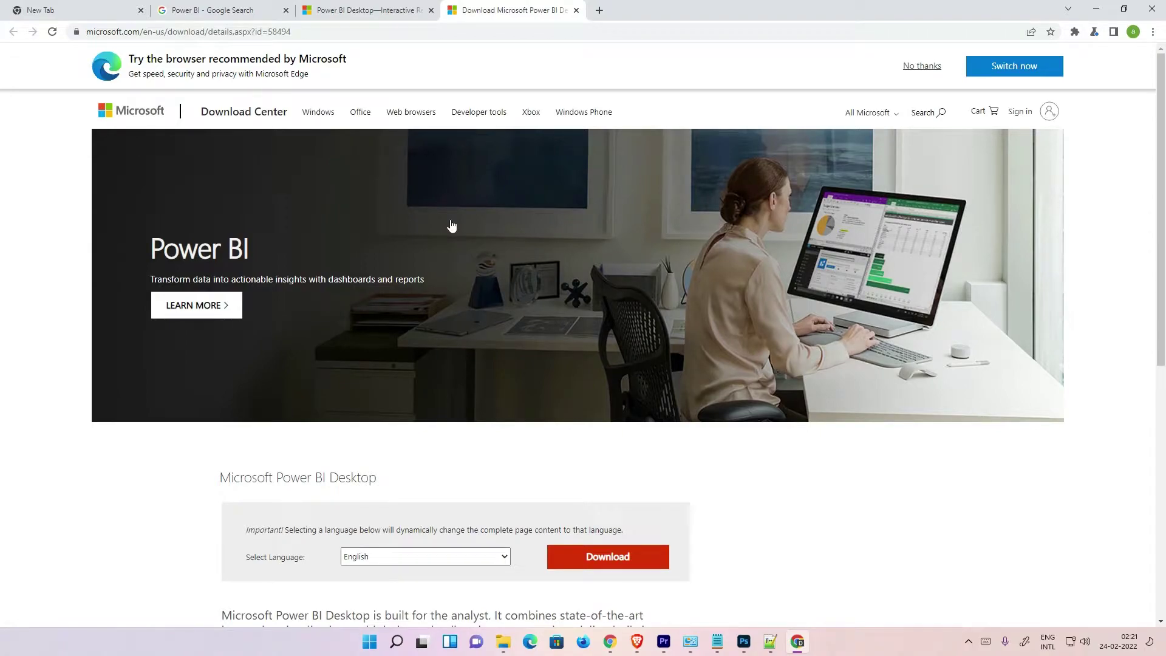
pyautogui.scroll(-2, 451, 226)
pyautogui.scroll(-2, 450, 226)
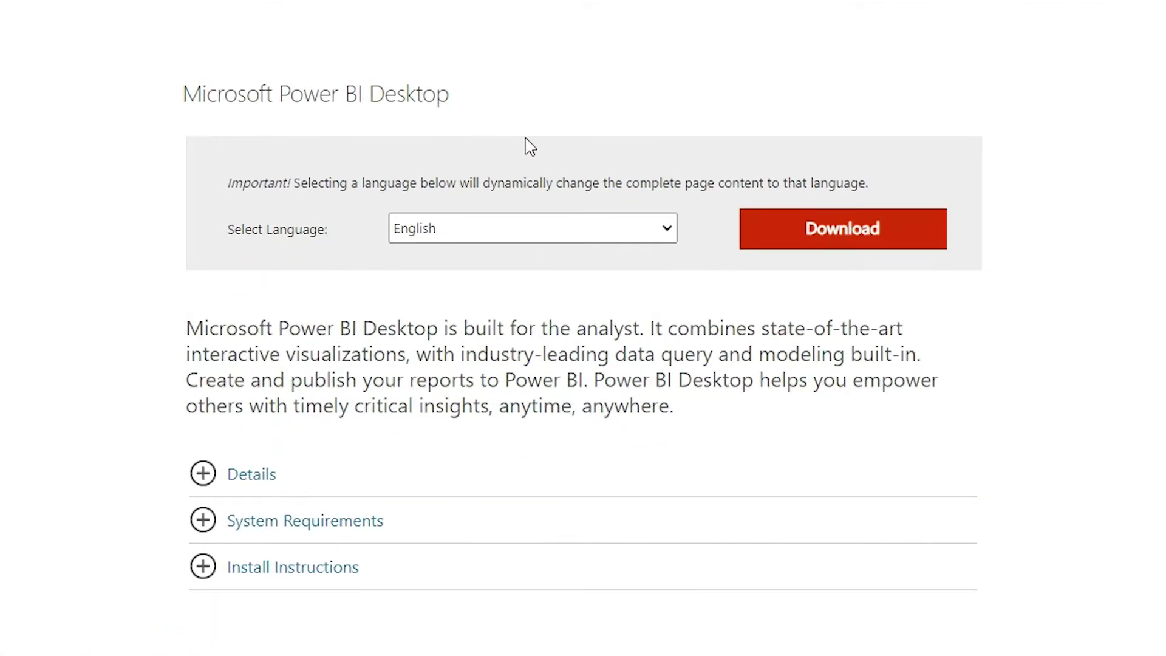
pyautogui.click(404, 234)
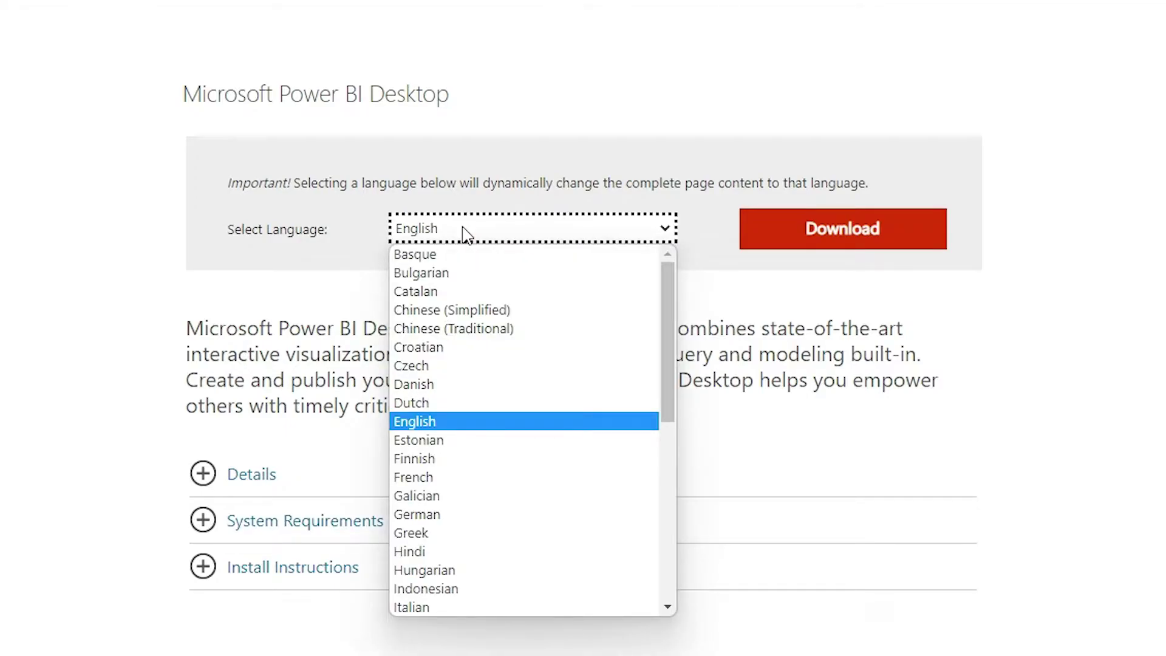
pyautogui.scroll(-1, 465, 233)
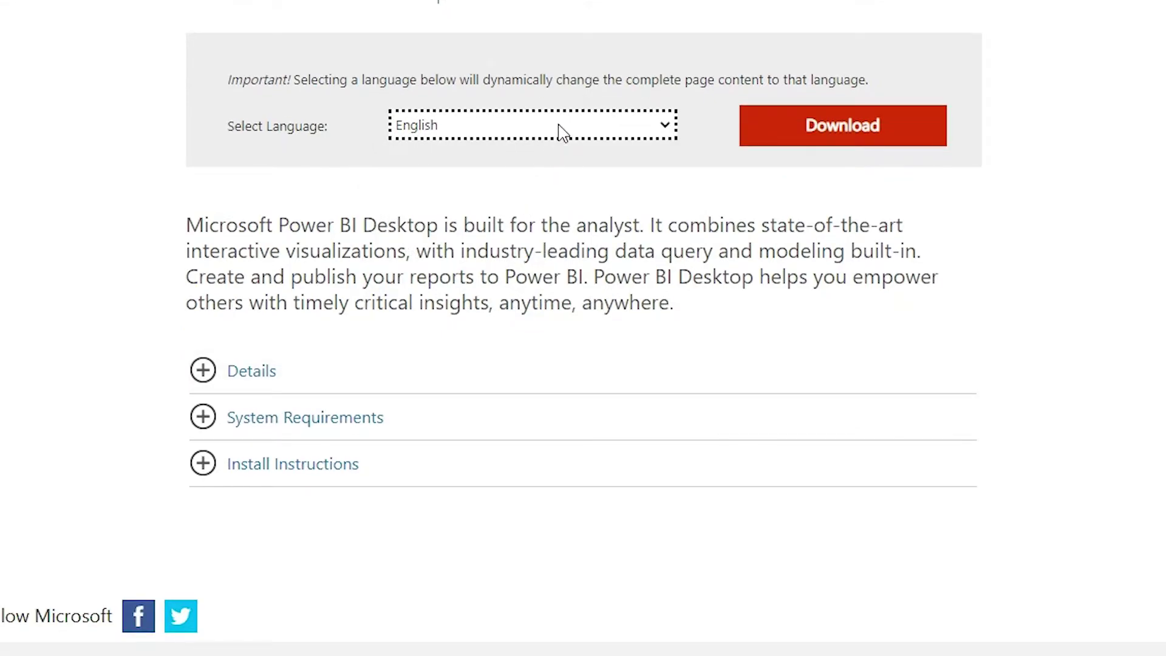
pyautogui.click(578, 119)
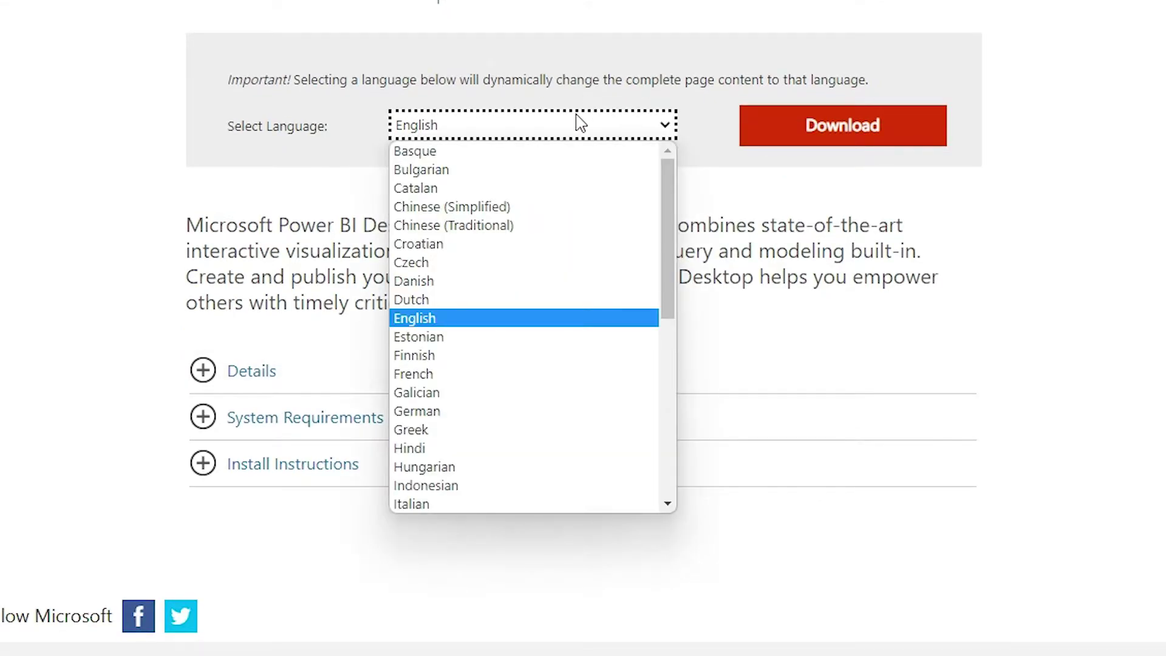
pyautogui.click(415, 318)
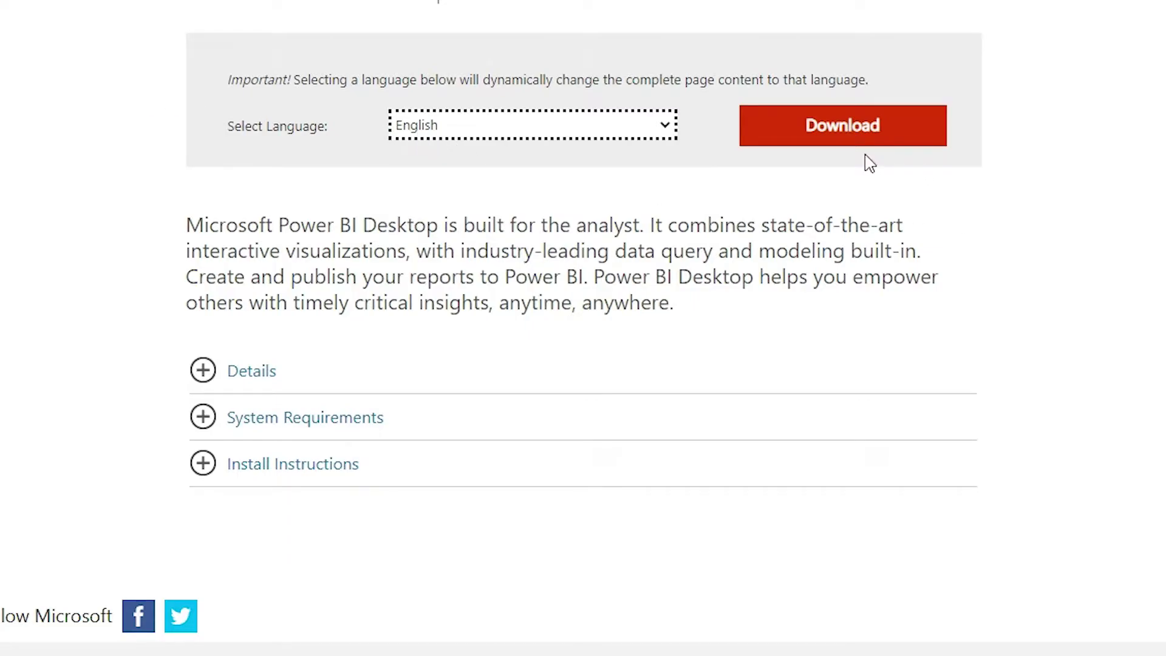
pyautogui.click(201, 418)
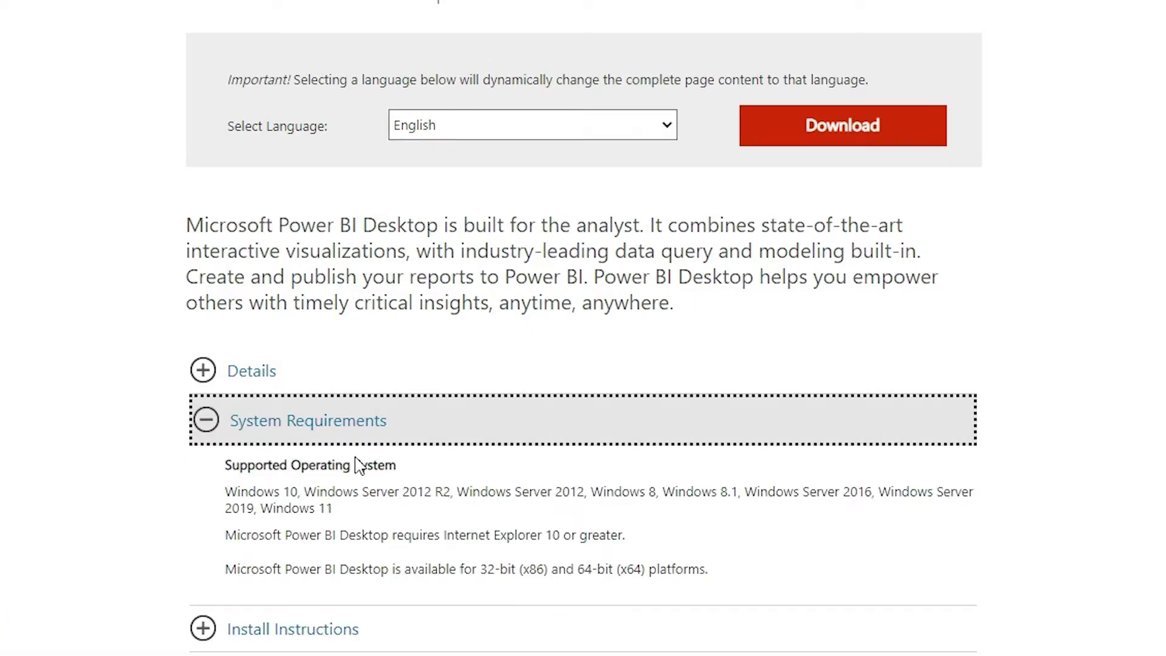
pyautogui.scroll(-3, 357, 490)
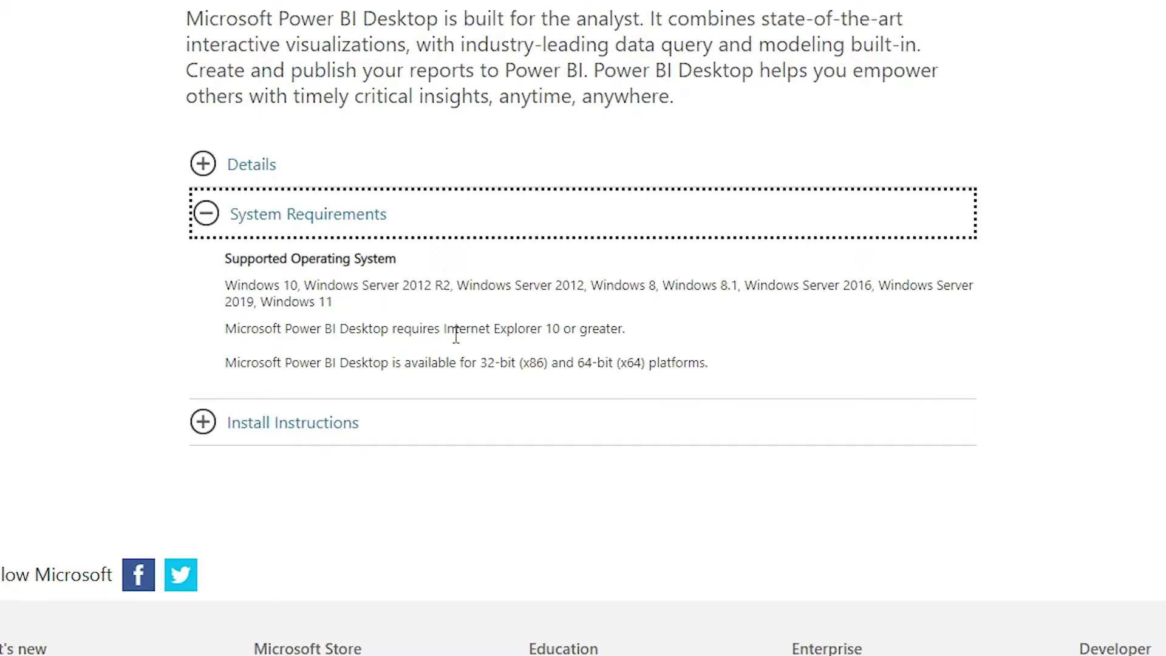
pyautogui.click(203, 219)
pyautogui.scroll(3, 425, 122)
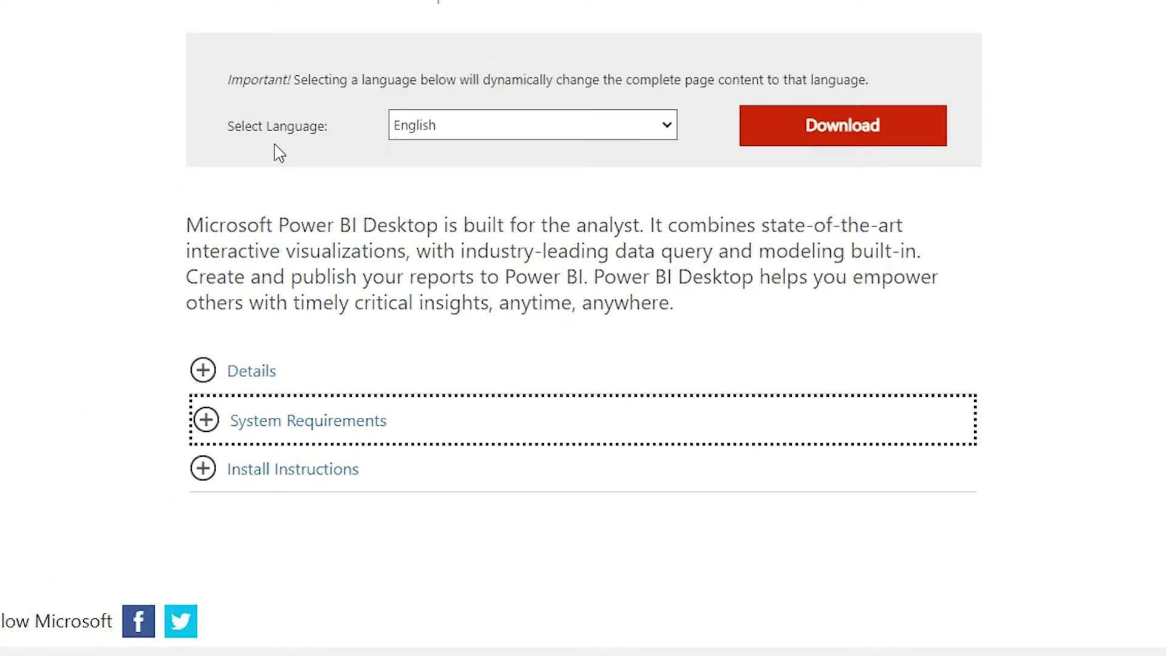
pyautogui.scroll(2, 981, 226)
# Start the download and choose the 64-bit file PBIDesktopSetup_x64.exe
pyautogui.click(800, 221)
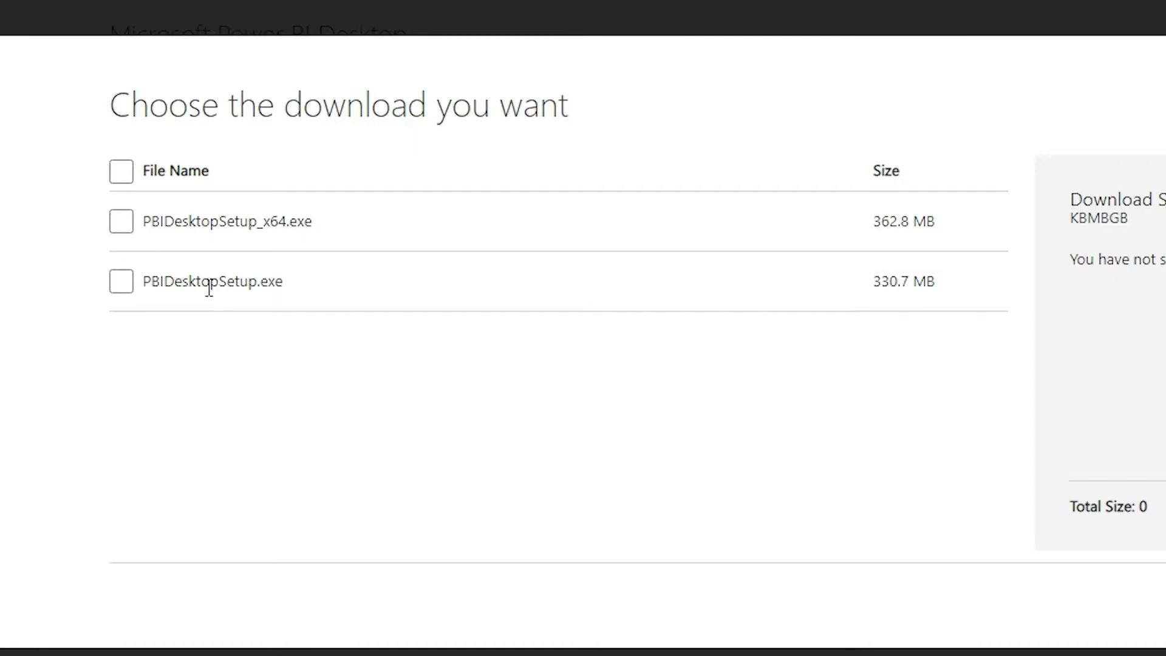
pyautogui.click(124, 225)
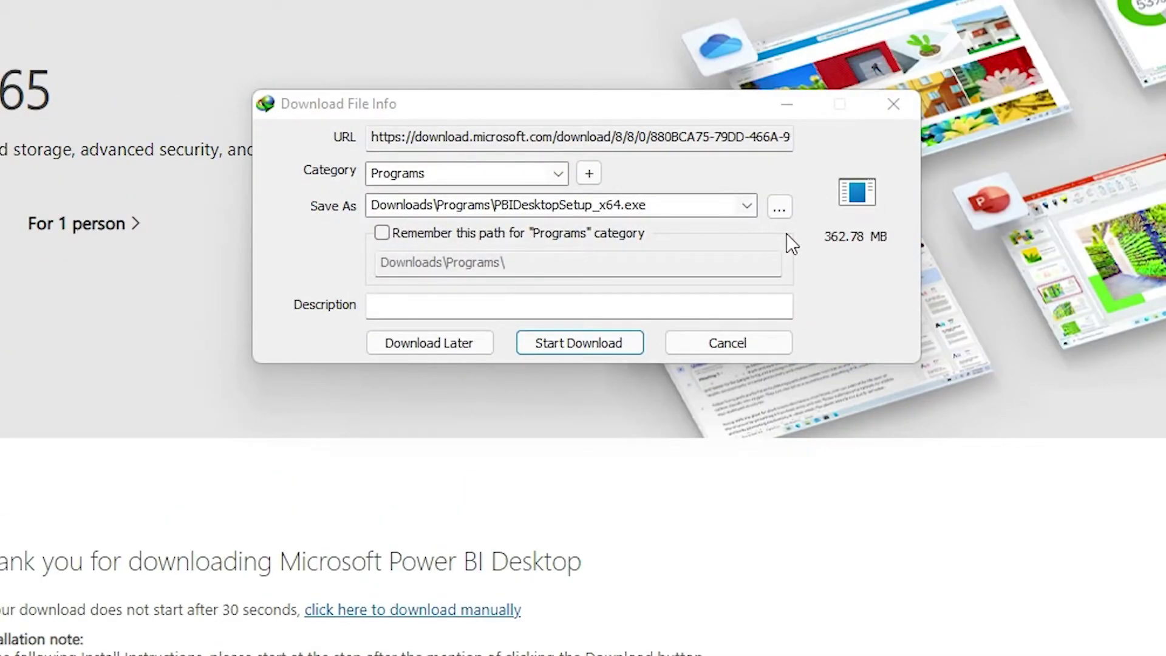
# Save PBIDesktopSetup_x64.exe to the Desktop and download the 362.78 MB installer
pyautogui.click(780, 207)
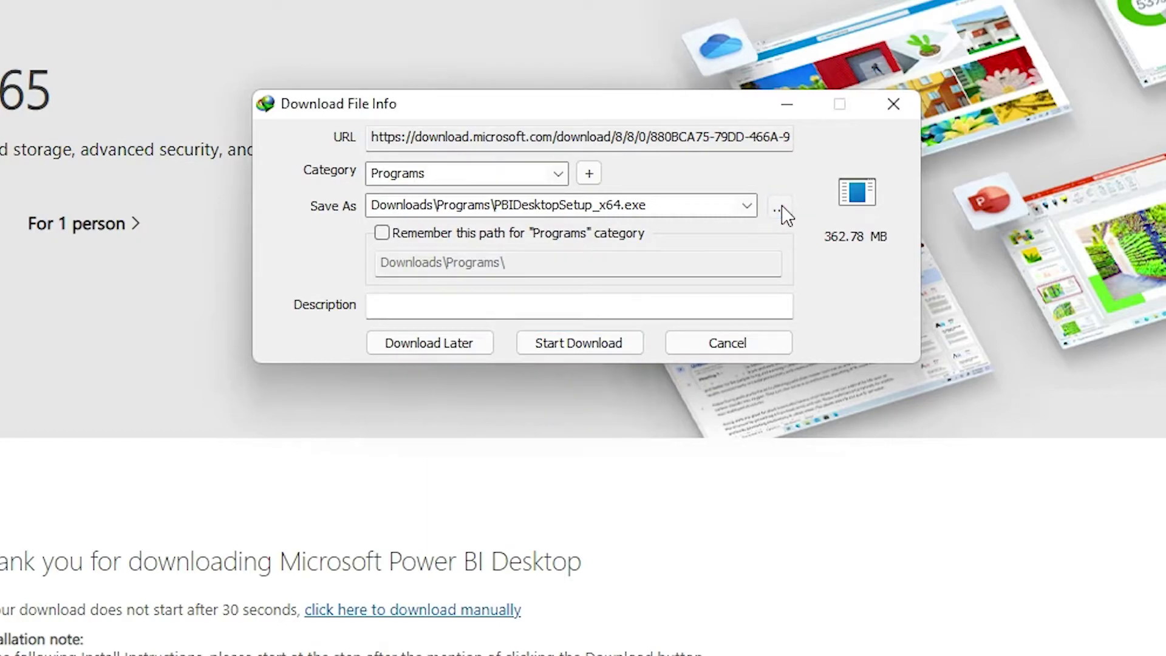
pyautogui.scroll(1, 211, 335)
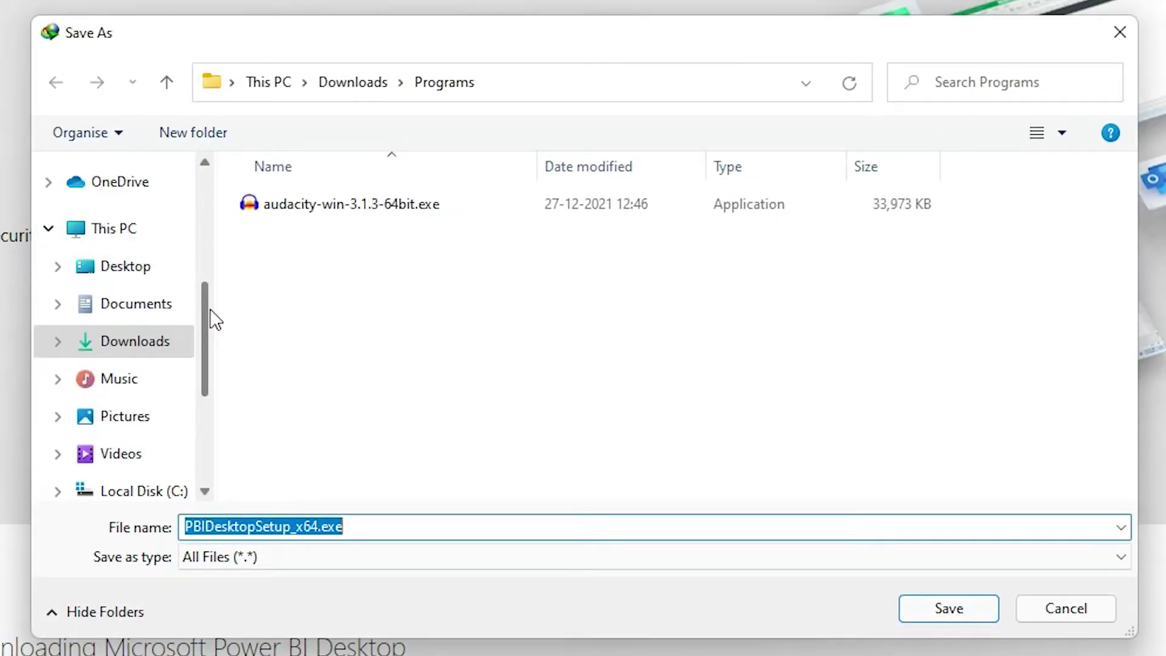
pyautogui.scroll(1, 205, 319)
pyautogui.click(127, 314)
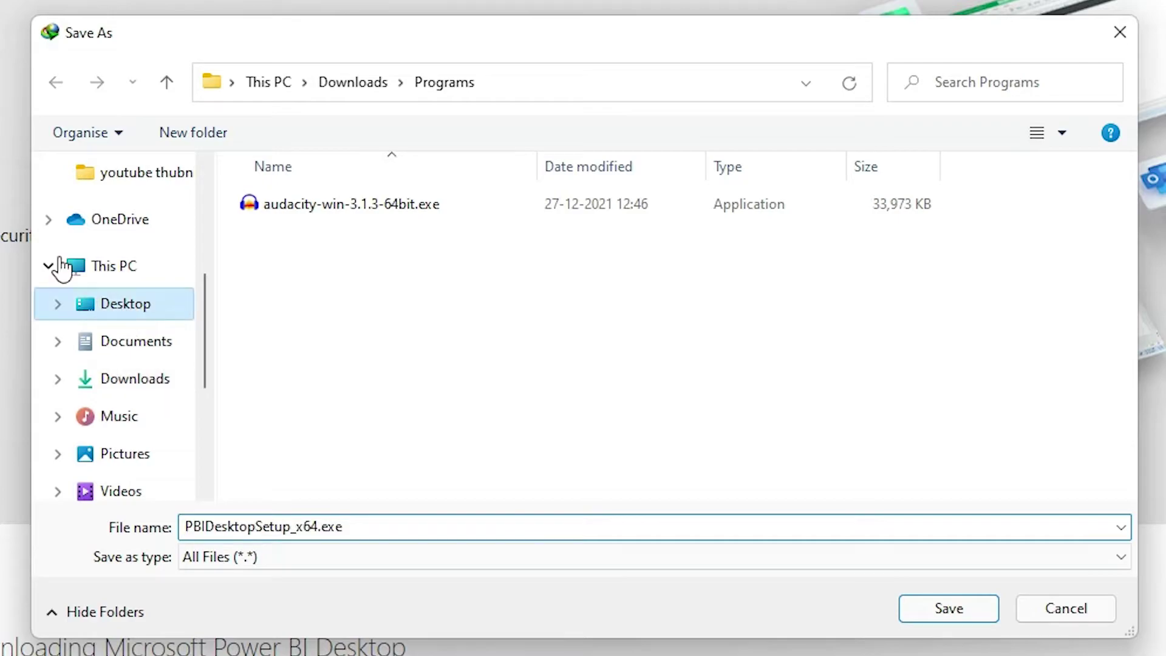
pyautogui.click(938, 606)
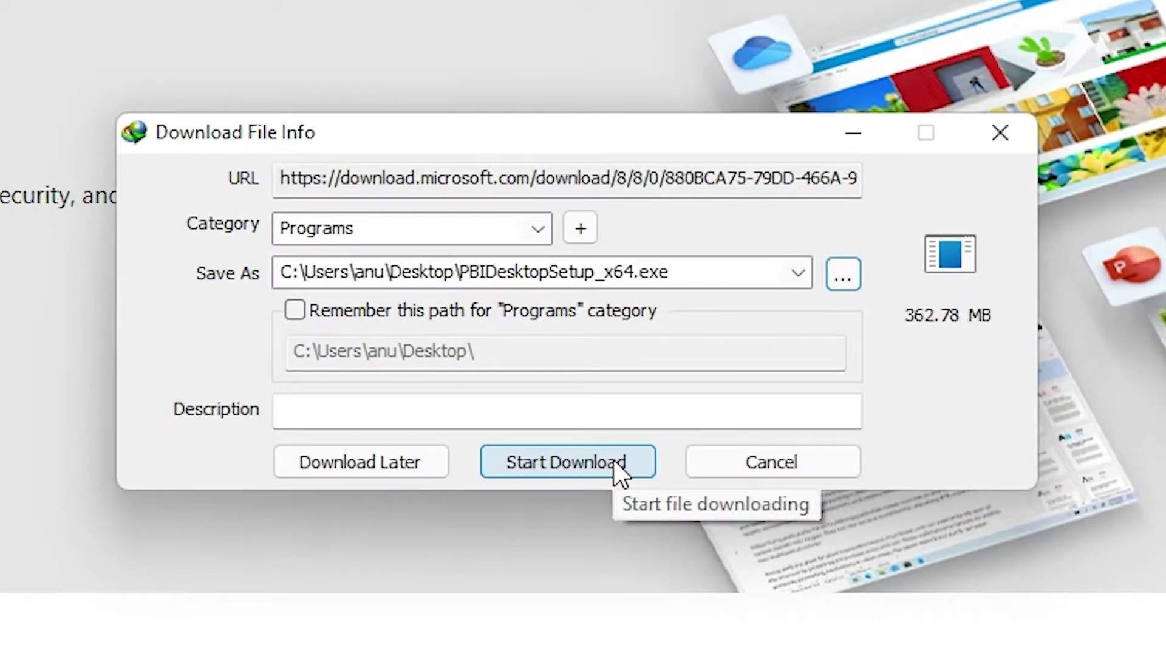
pyautogui.click(613, 460)
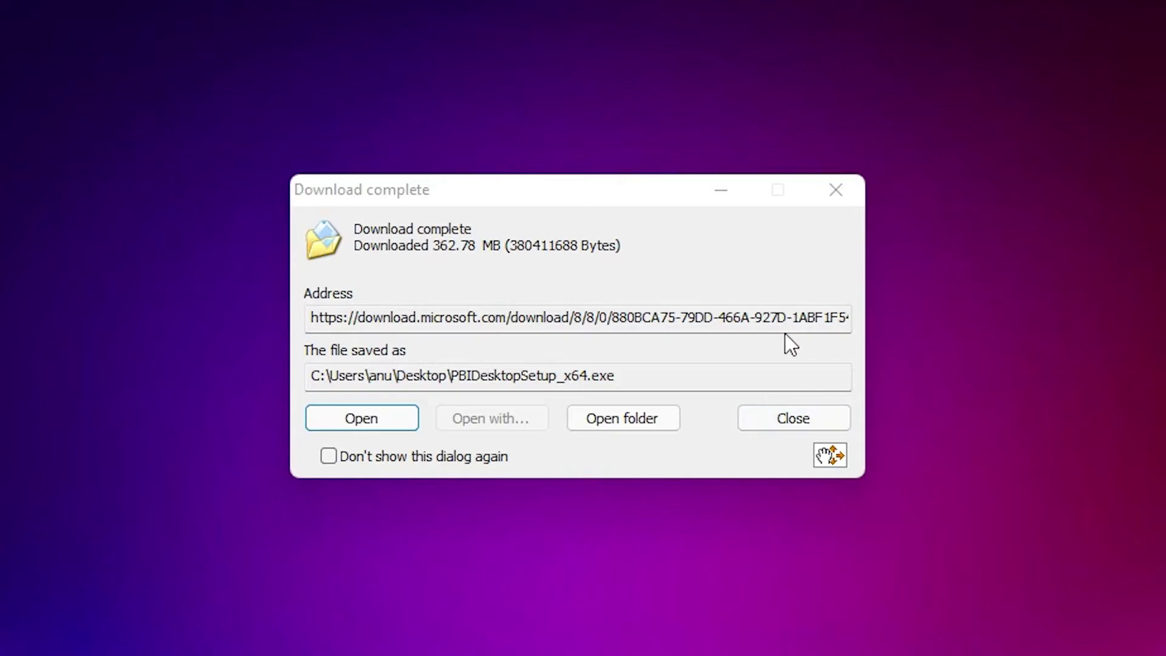
# Dismiss the download notice and run PBIDesktopSetup_x64.exe from the desktop
pyautogui.click(802, 422)
pyautogui.moveTo(68, 480)
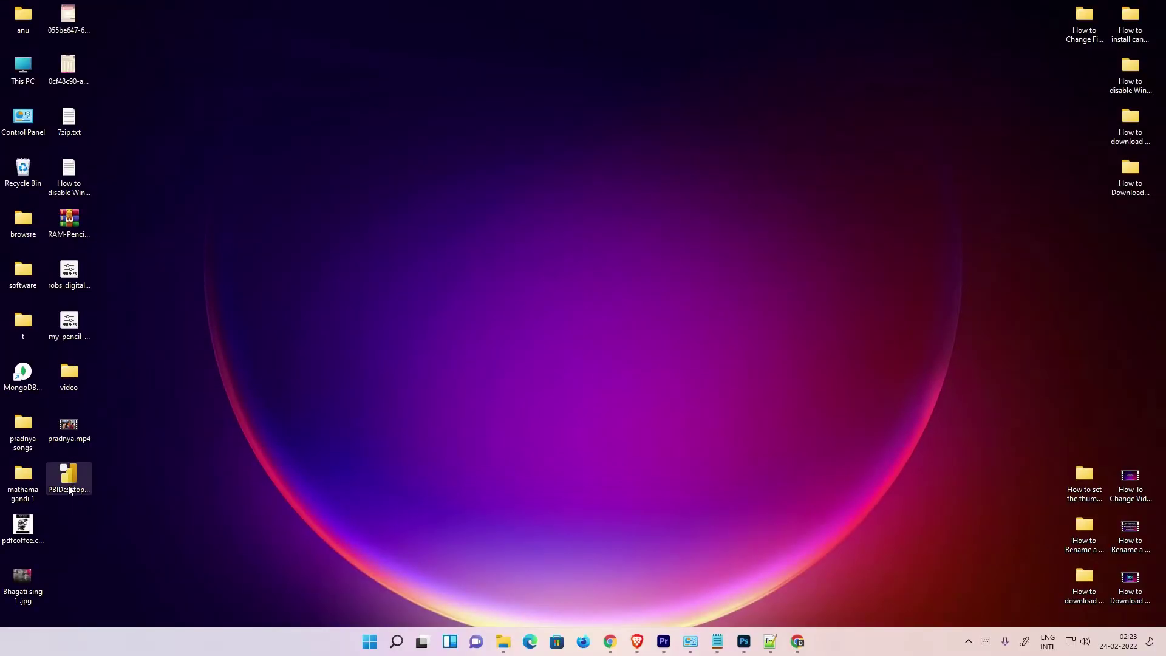
pyautogui.moveTo(46, 484); pyautogui.dragTo(146, 348)
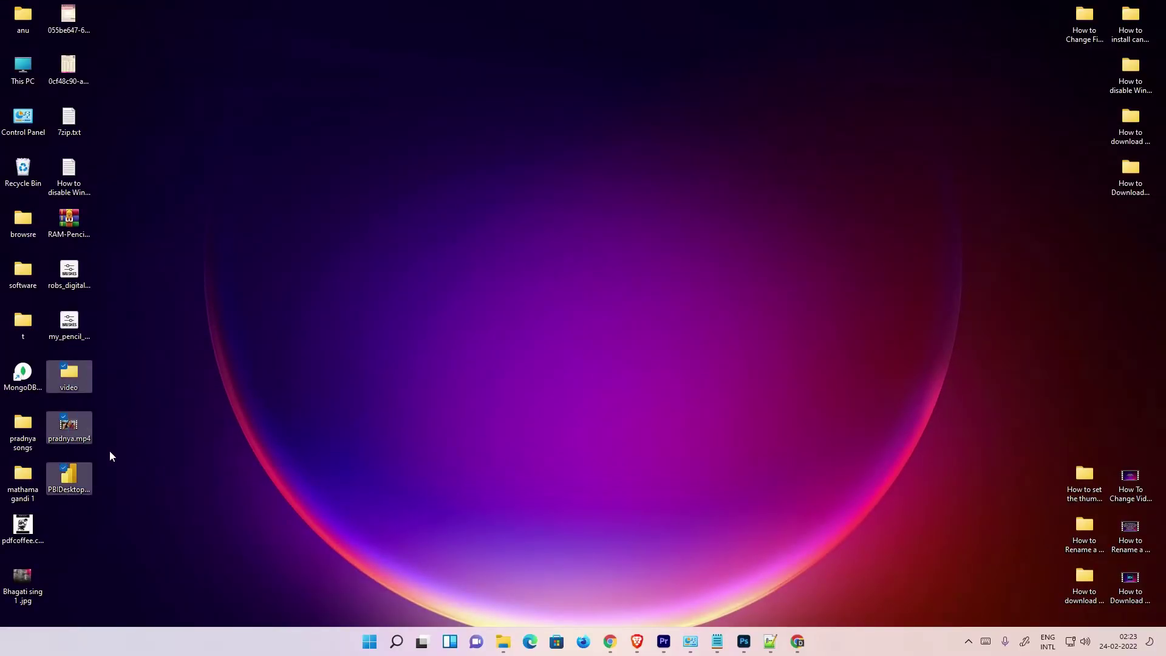
pyautogui.click(75, 471)
pyautogui.moveTo(75, 472); pyautogui.dragTo(167, 296)
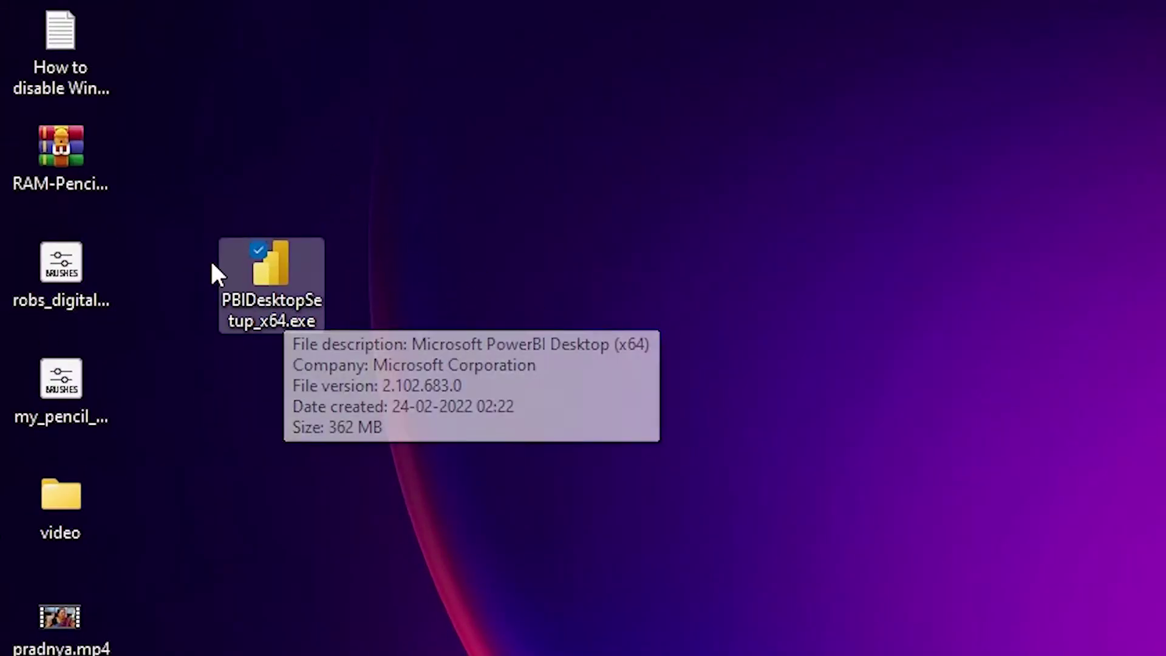
pyautogui.doubleClick(268, 292)
# Choose English as the setup language
pyautogui.click(1151, 317)
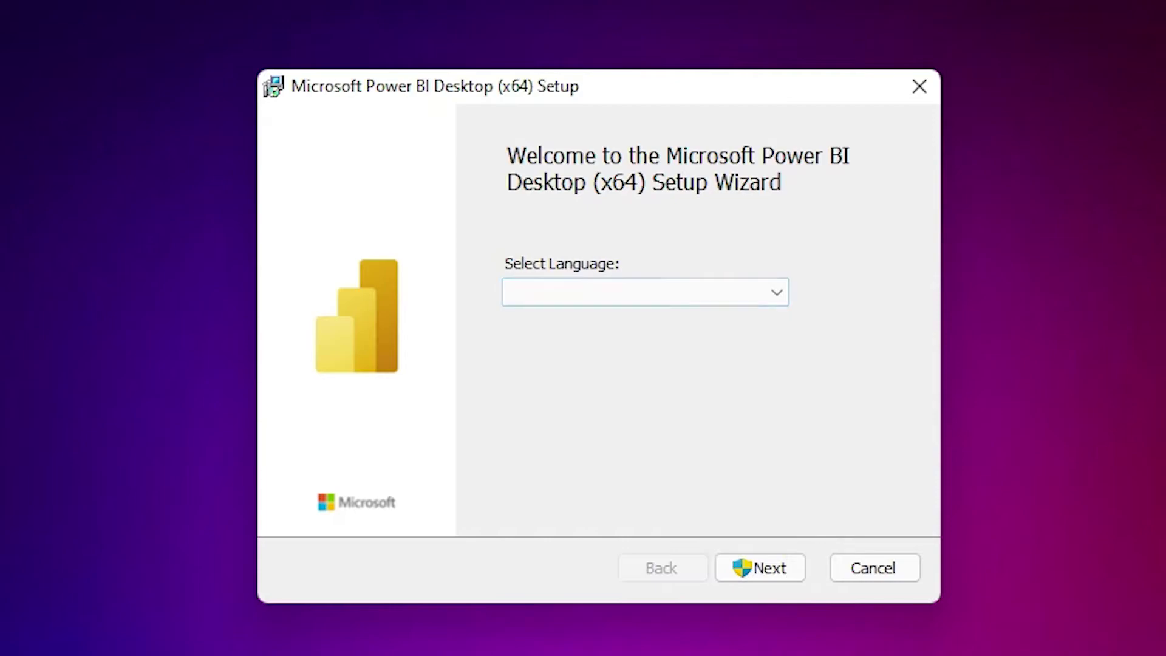
pyautogui.click(618, 294)
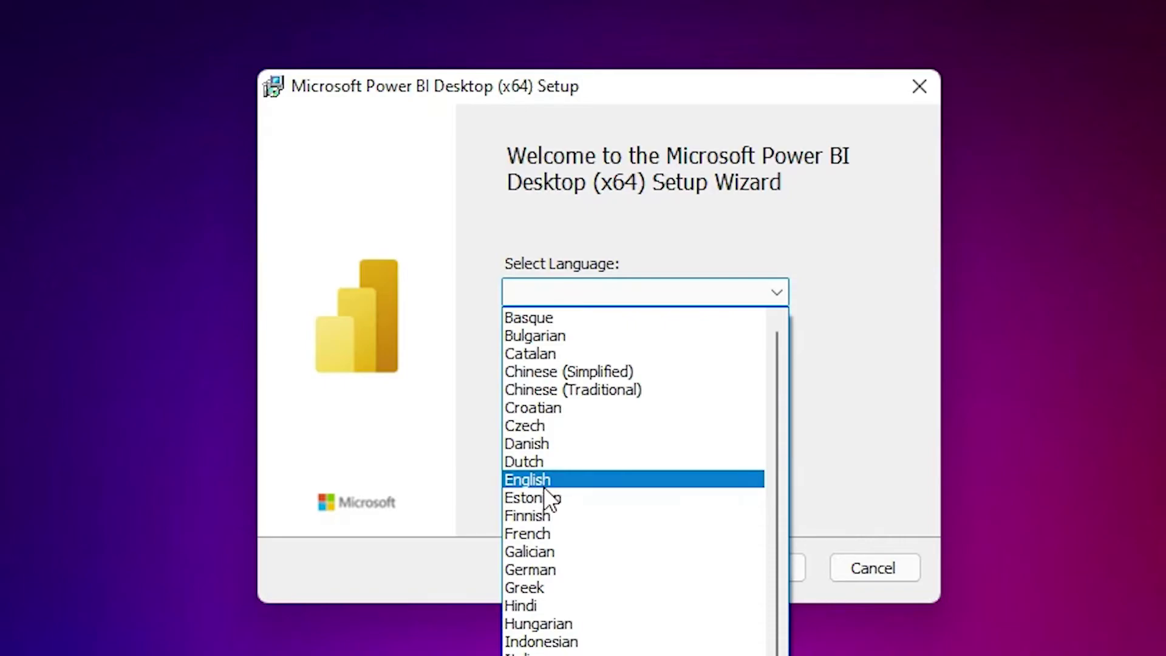
pyautogui.click(545, 486)
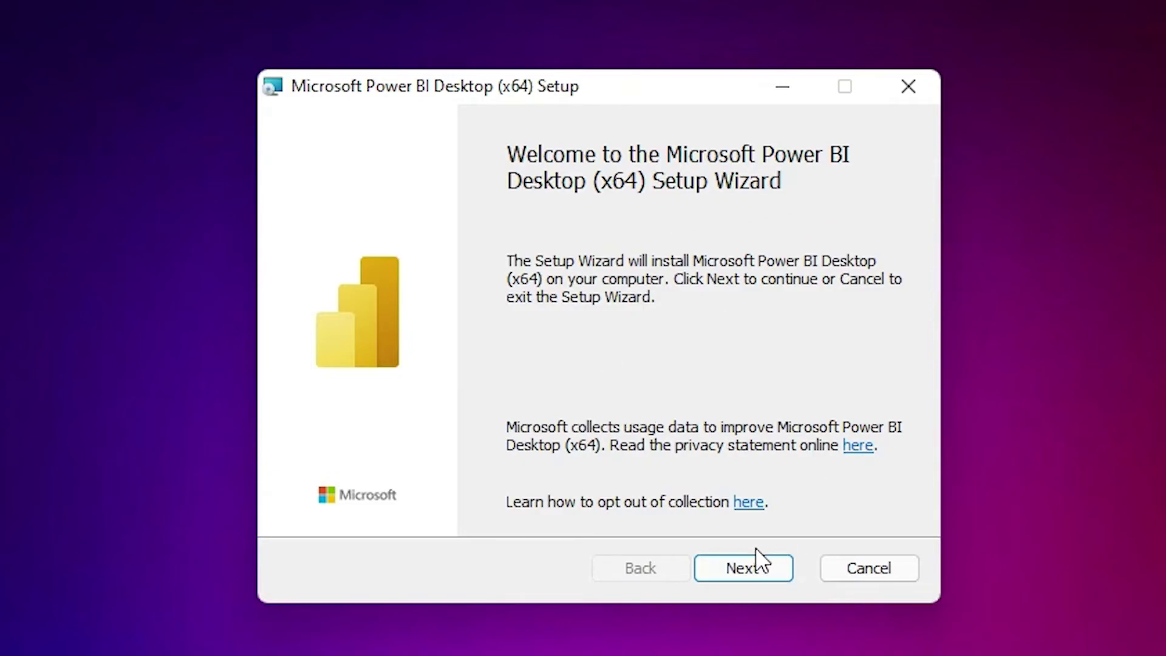
# Accept the license, install to the default folder, and finish with launching switched off
pyautogui.click(749, 566)
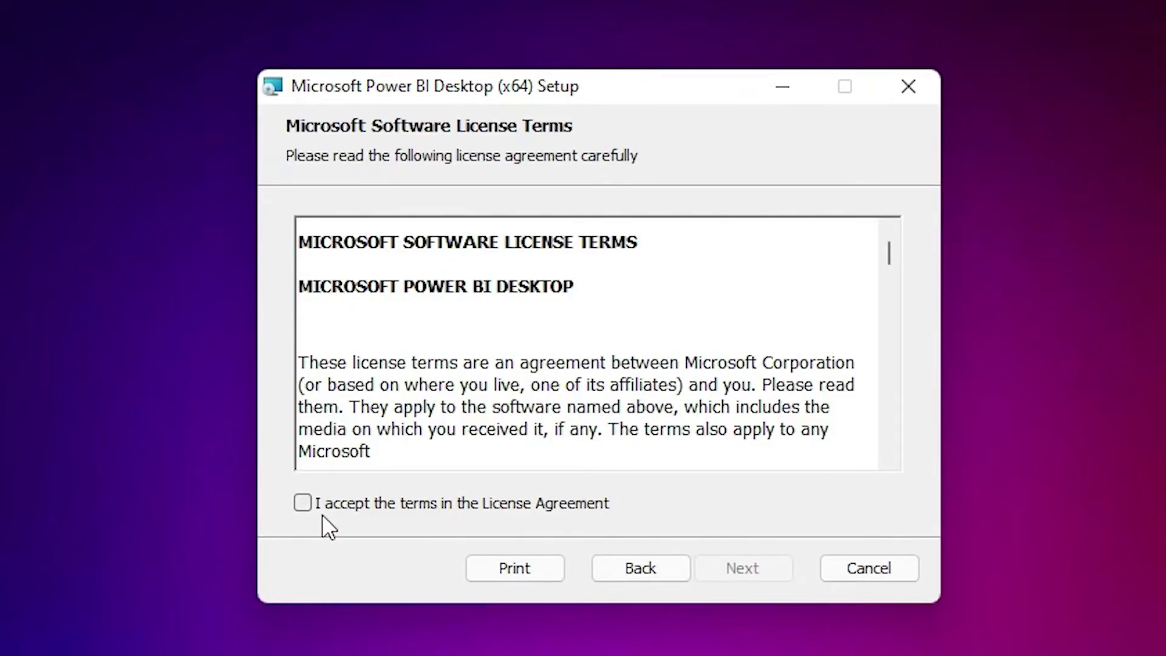
pyautogui.click(348, 504)
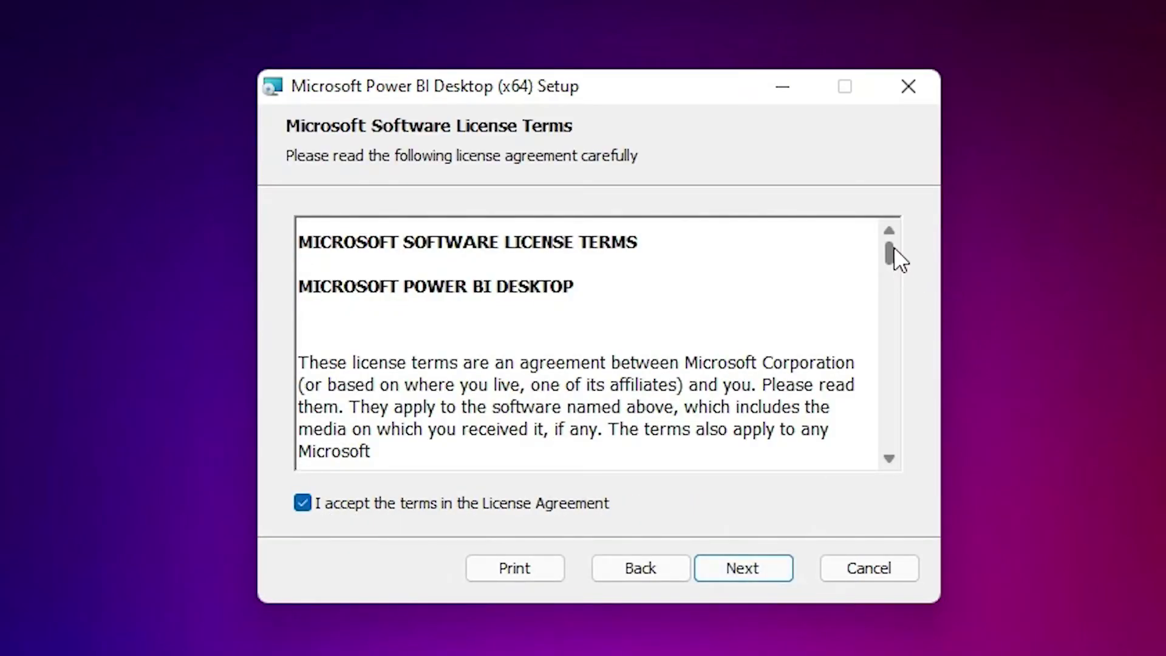
pyautogui.moveTo(889, 252); pyautogui.dragTo(883, 437)
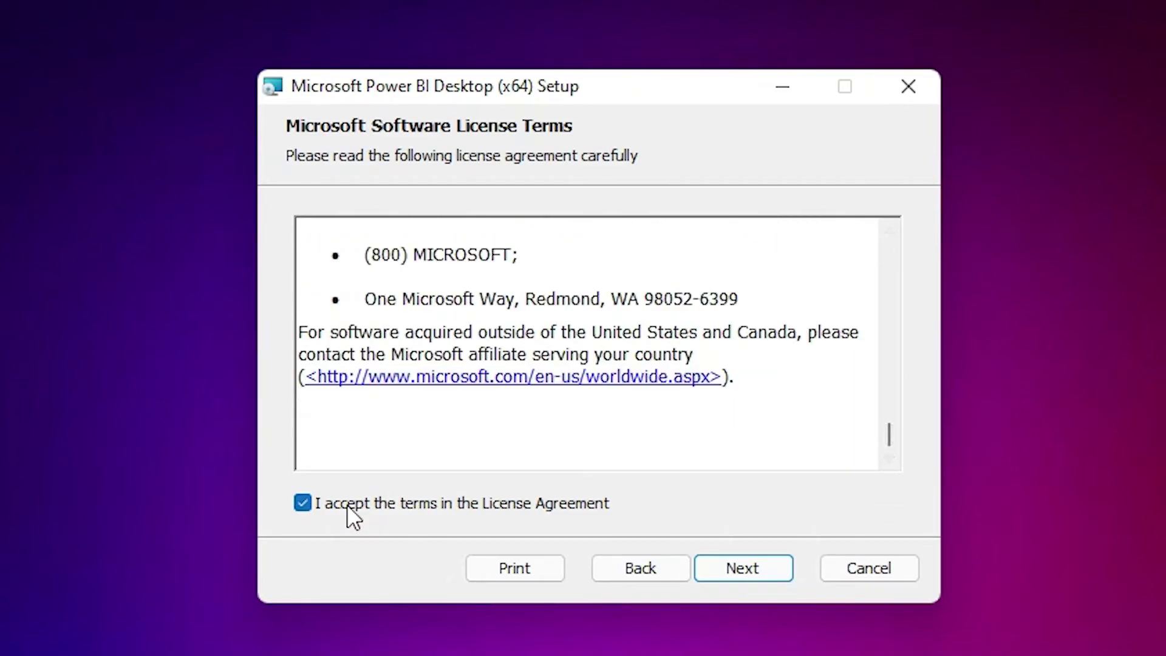
pyautogui.click(761, 572)
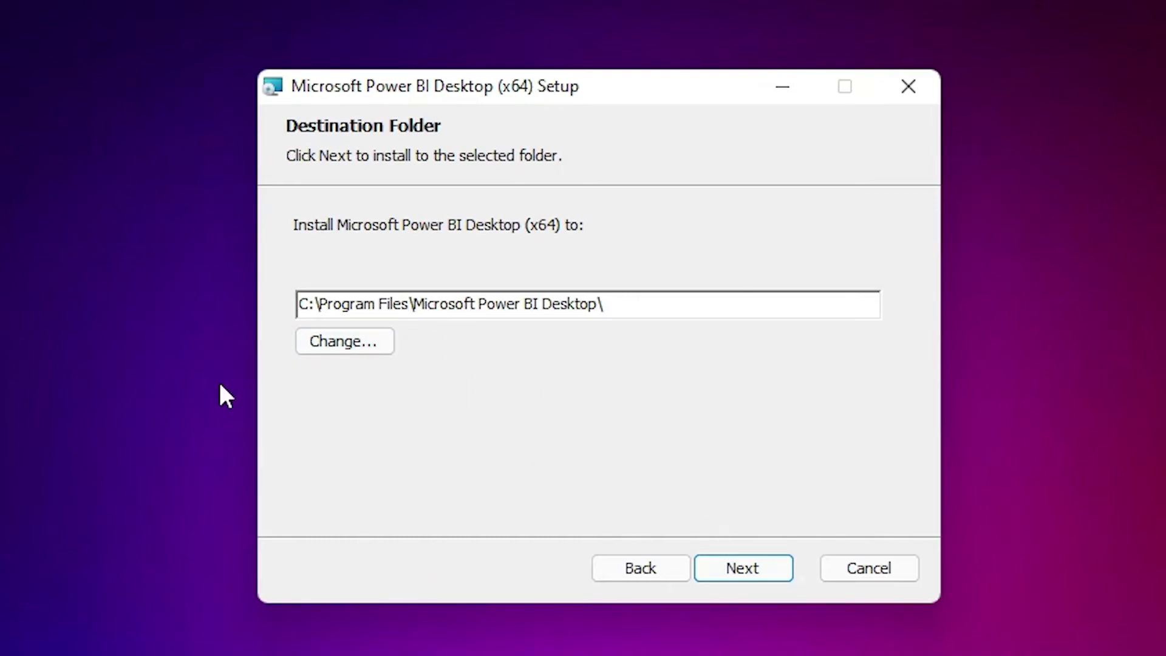
pyautogui.click(752, 572)
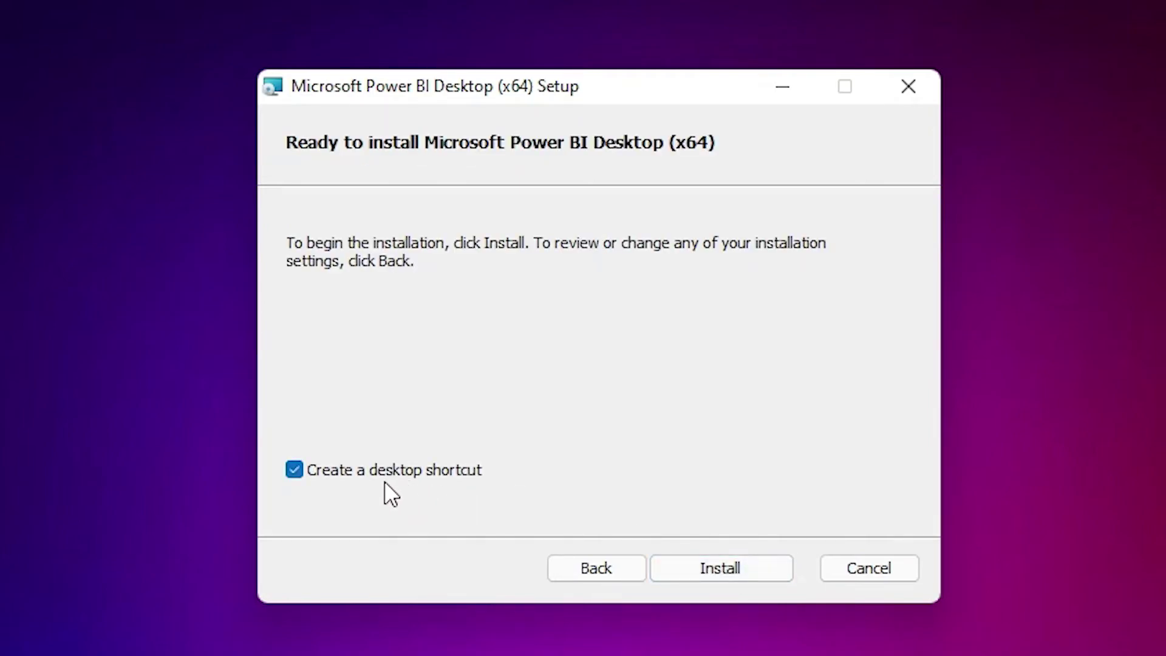
pyautogui.click(714, 565)
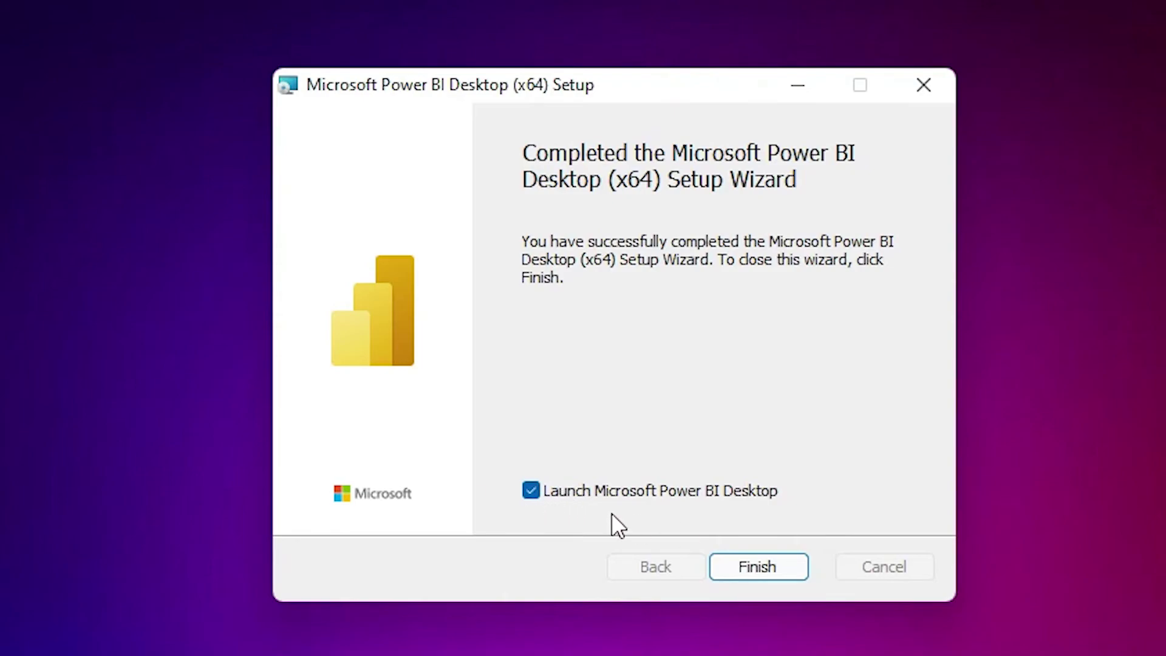
pyautogui.click(526, 492)
pyautogui.click(735, 565)
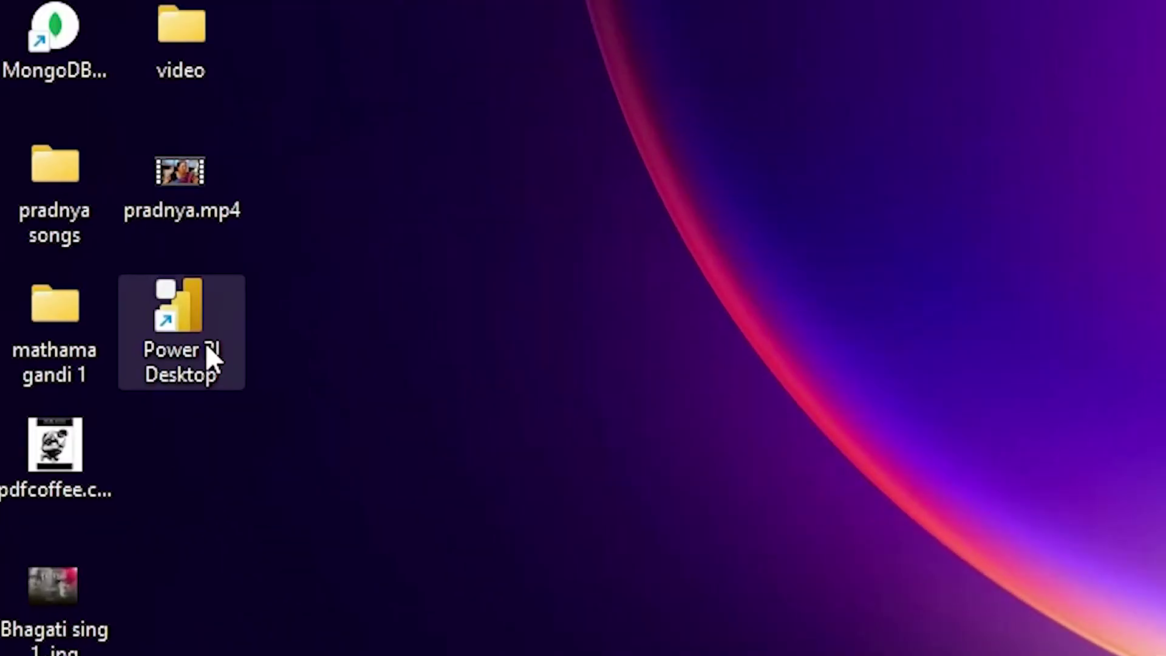
# Start Power BI Desktop from the new desktop shortcut and dismiss its welcome screen
pyautogui.click(205, 347)
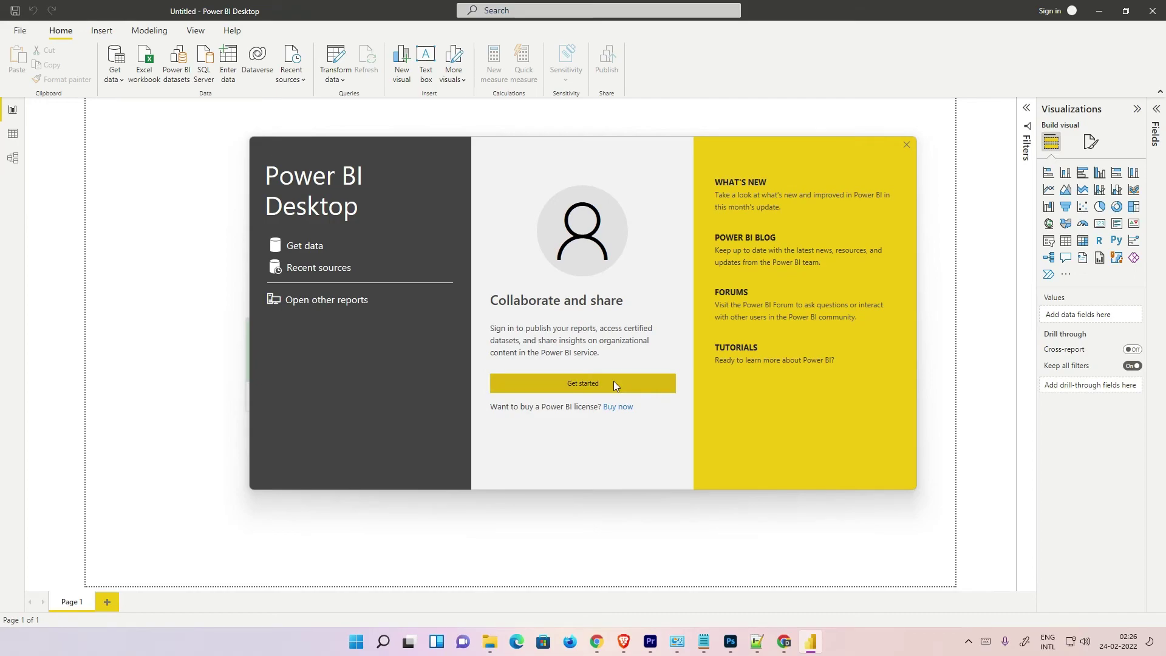
pyautogui.click(588, 384)
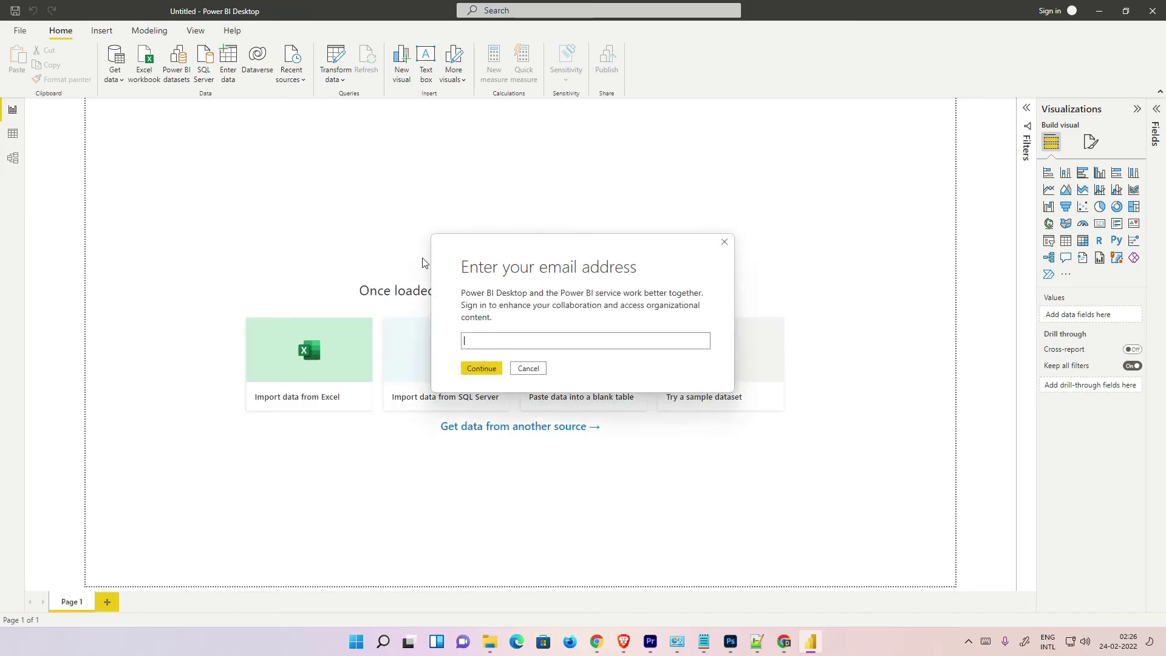